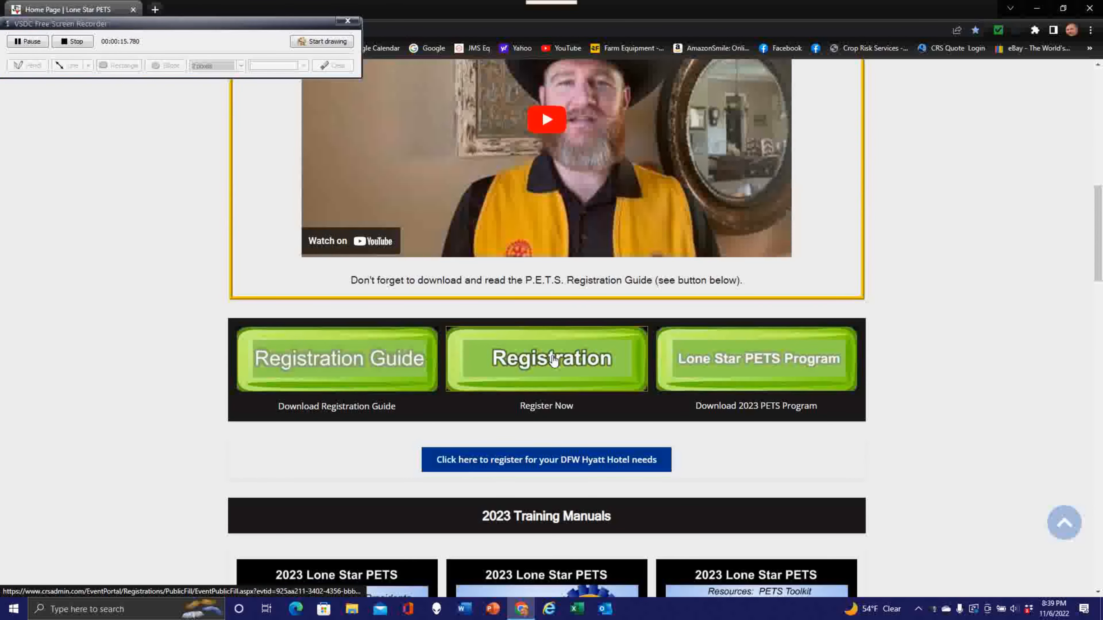
Step: Open the Lone Star PETS registration form and sign in with the prefilled ClubRunner credentials
{"action": "left_click", "coordinate": [554, 358]}
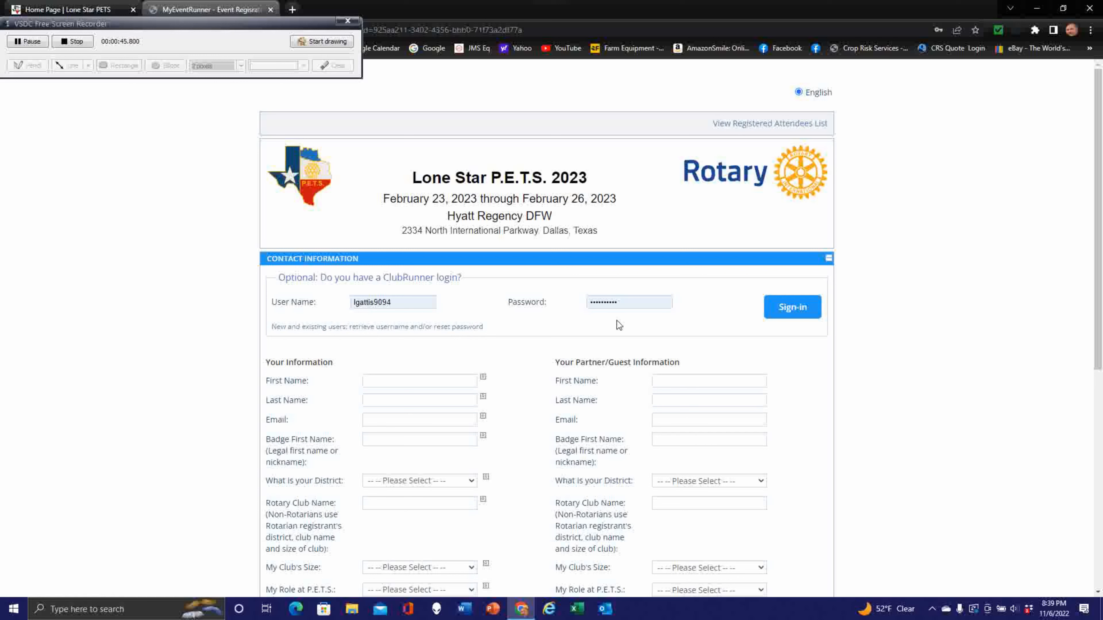
{"action": "left_click", "coordinate": [793, 311]}
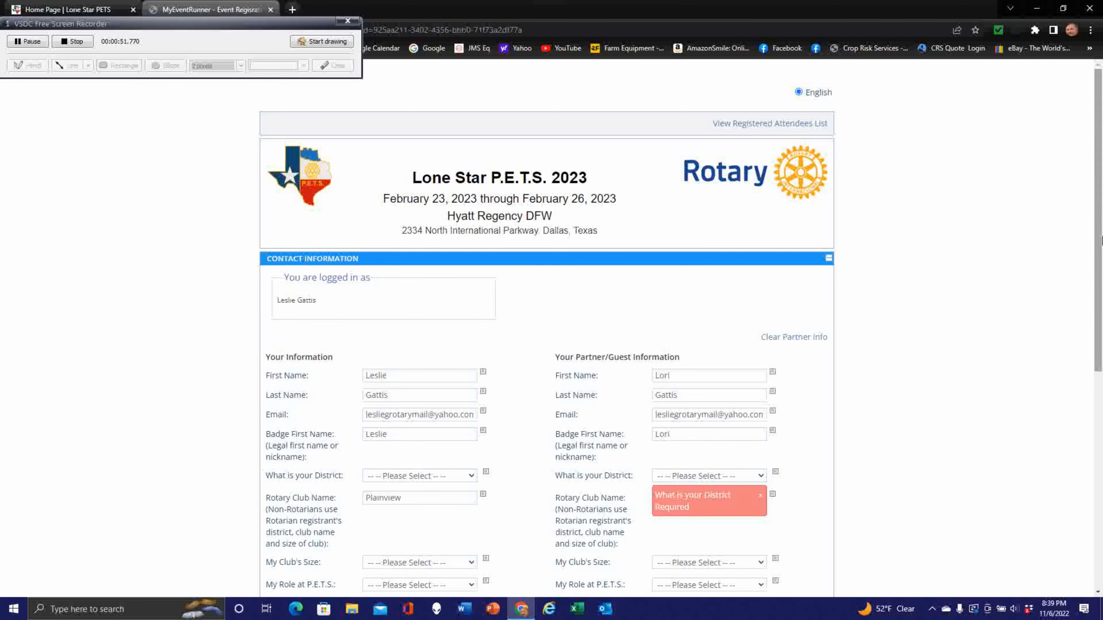
Step: Clear the prefilled partner/guest information from the registration form
{"action": "left_click_drag", "start_coordinate": [1100, 201], "coordinate": [1100, 284]}
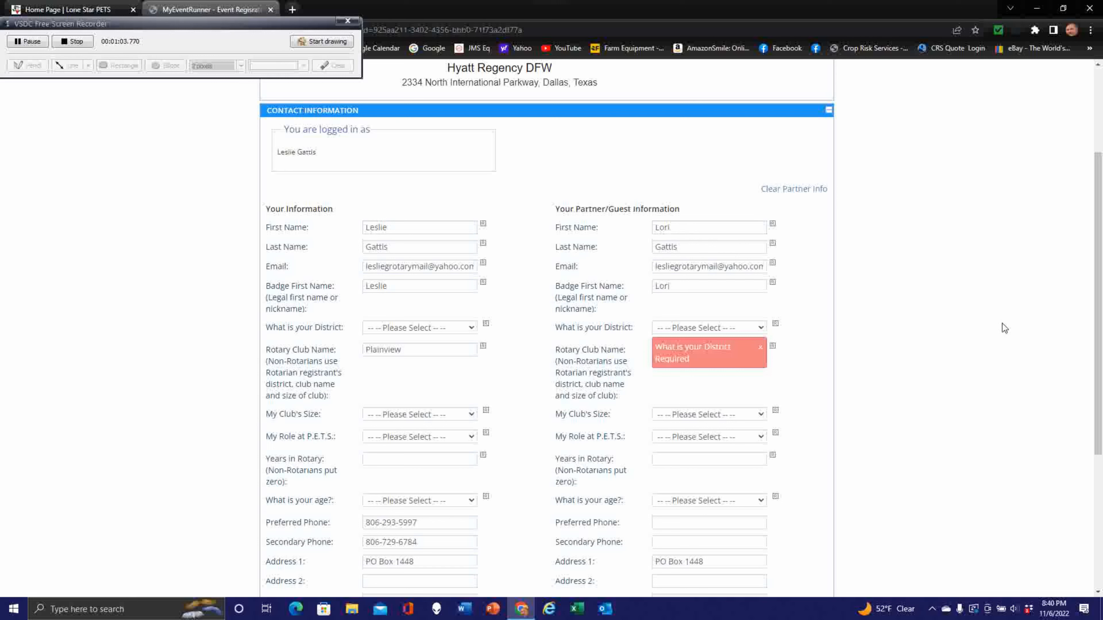
{"action": "left_click_drag", "start_coordinate": [1099, 352], "coordinate": [1097, 327]}
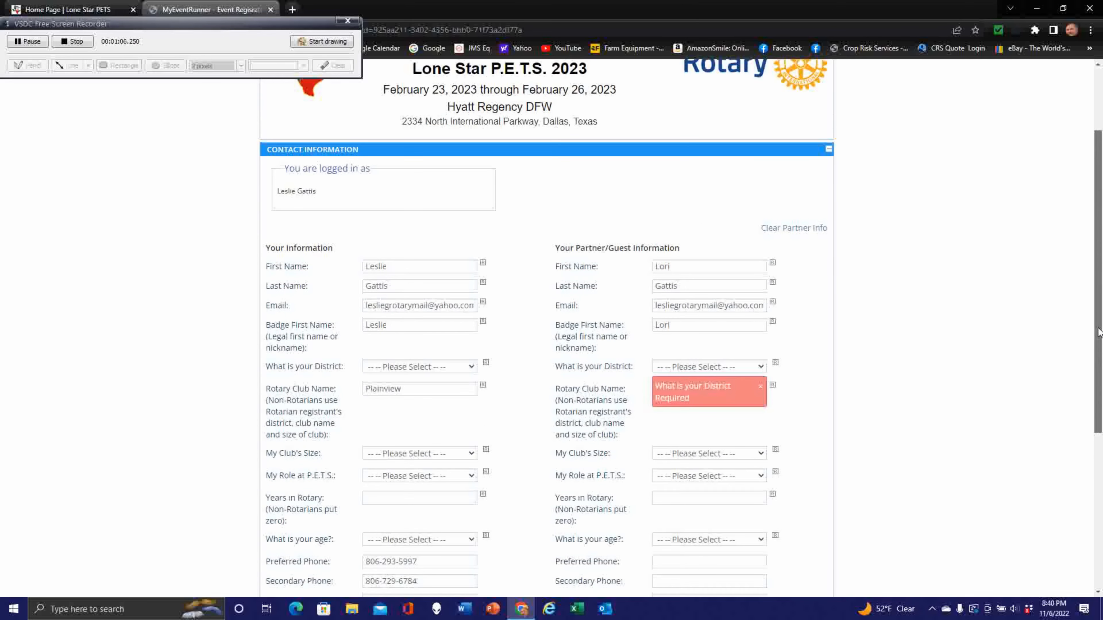
{"action": "left_click", "coordinate": [792, 230]}
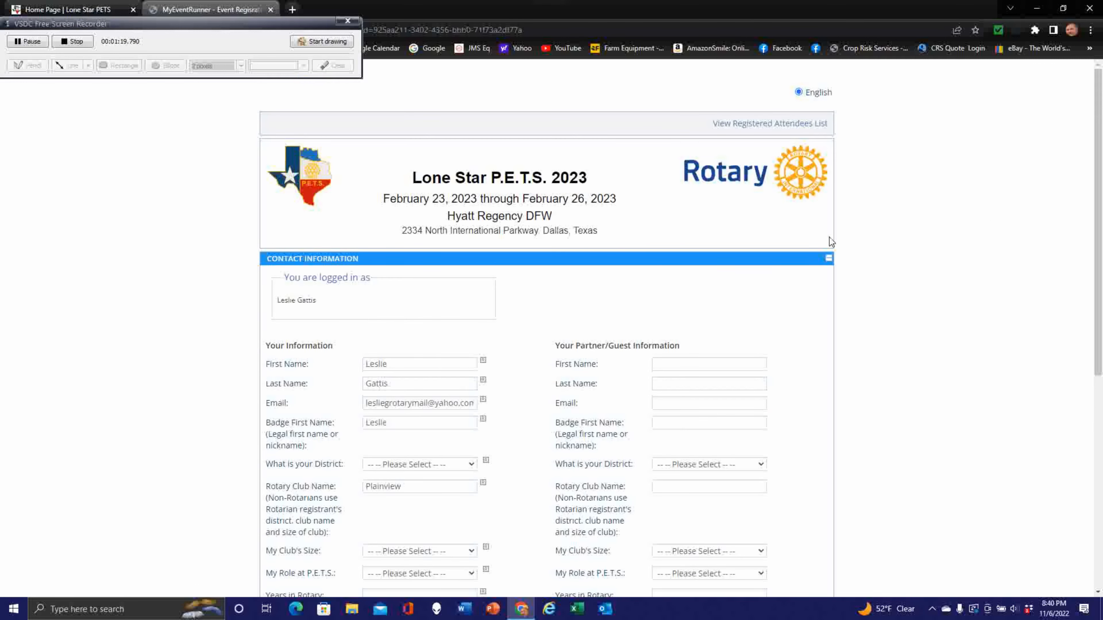
Step: Set the registrant's district to 5730 and the club's size to 51 to 75
{"action": "scroll", "coordinate": [1101, 242], "scroll_direction": "down", "scroll_amount": 3}
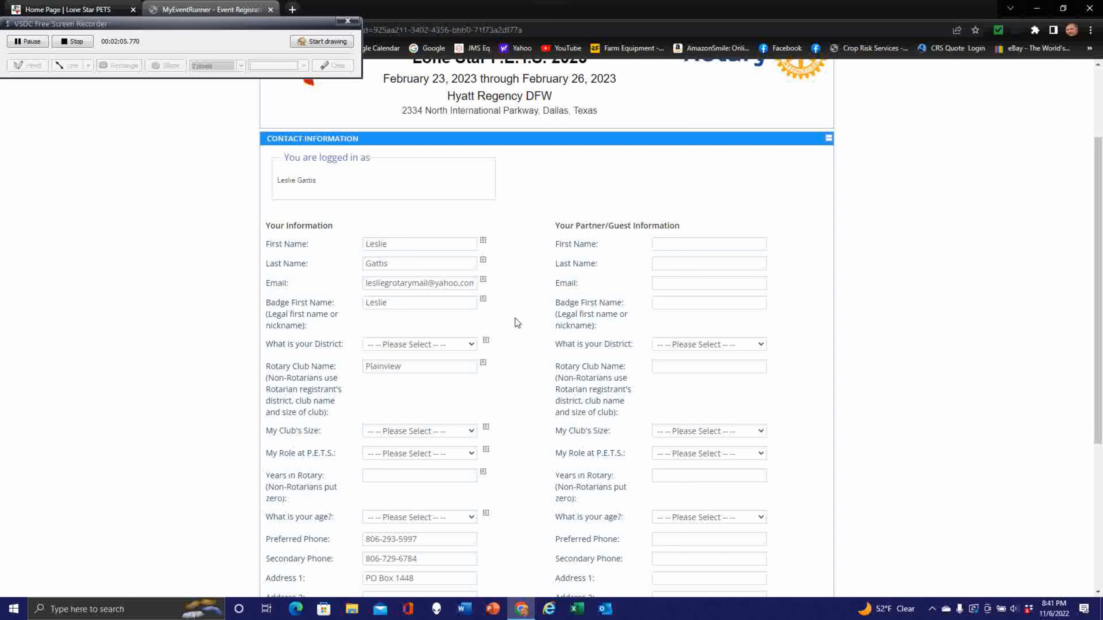
{"action": "left_click", "coordinate": [473, 344]}
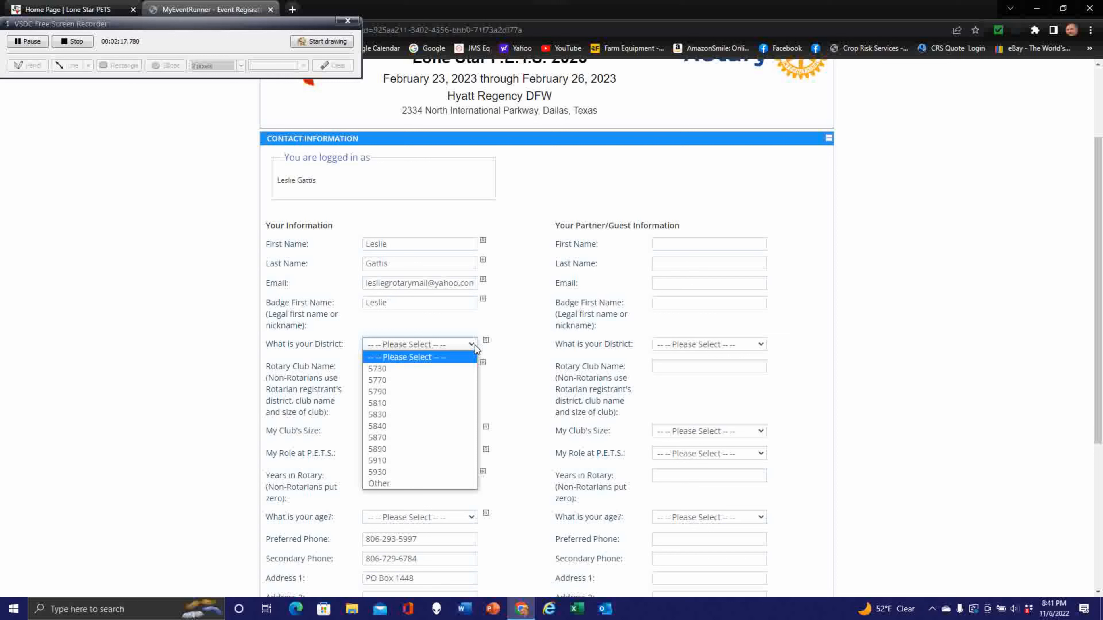
{"action": "left_click", "coordinate": [417, 368]}
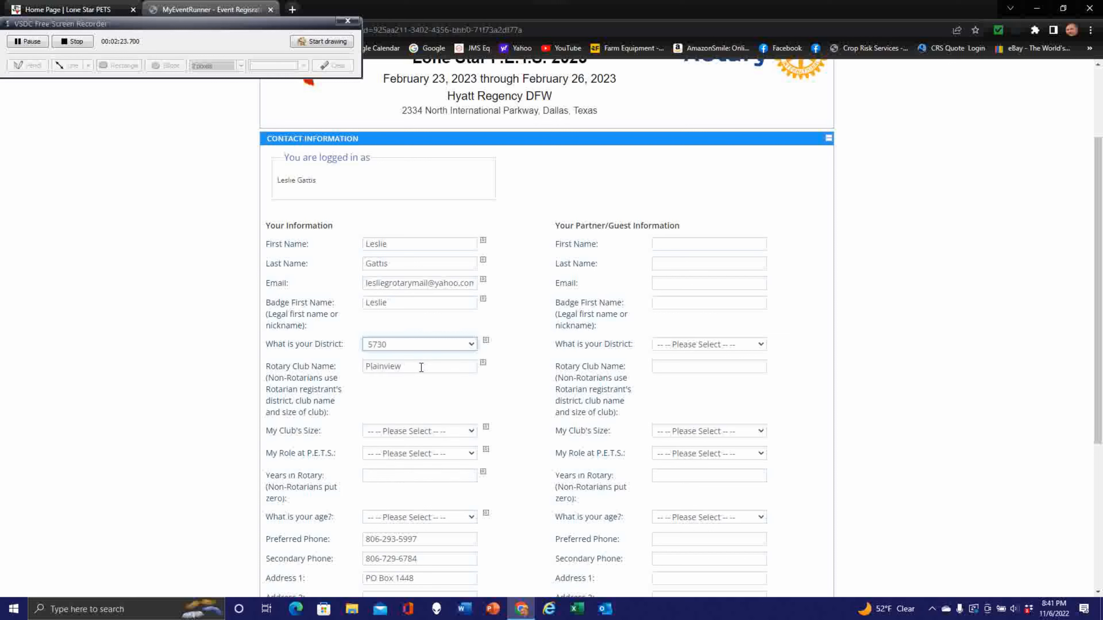
{"action": "left_click", "coordinate": [506, 389]}
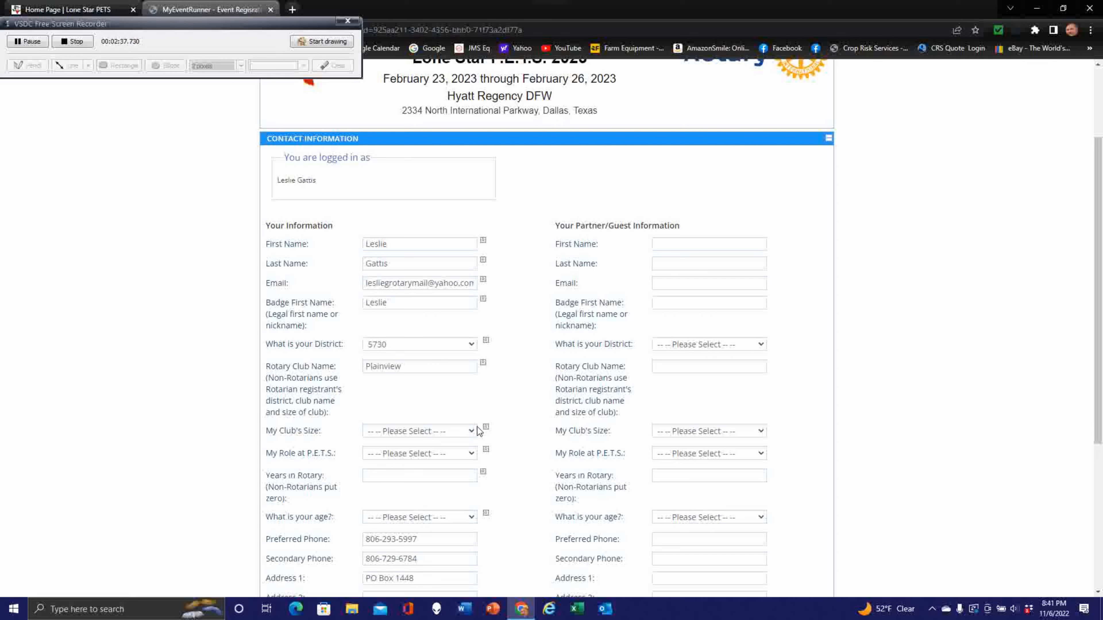
{"action": "left_click", "coordinate": [464, 432]}
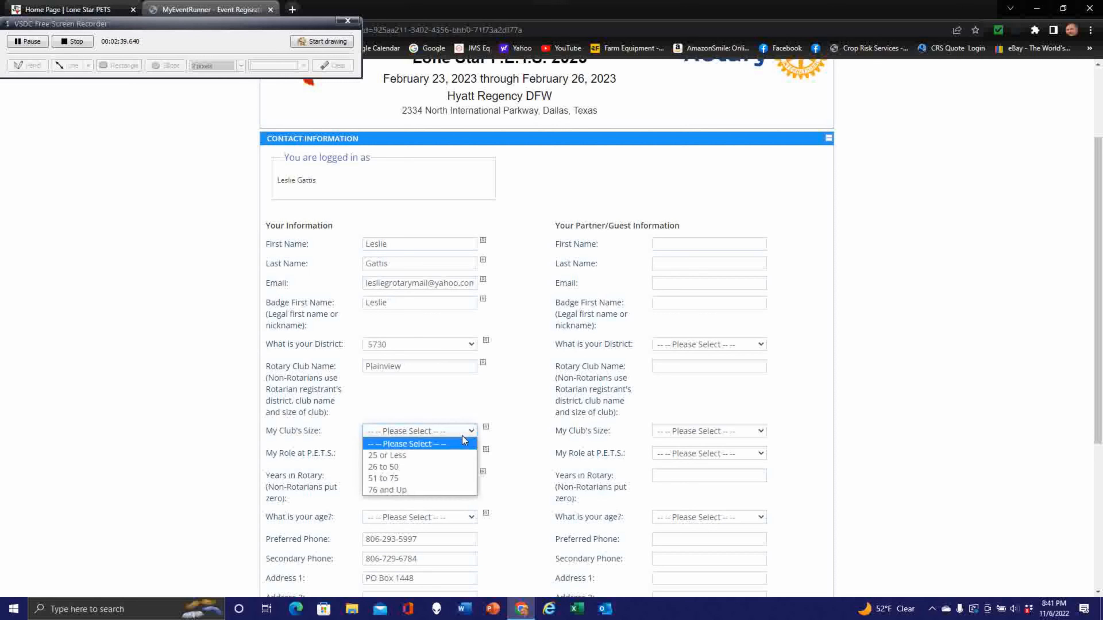
{"action": "left_click", "coordinate": [451, 477]}
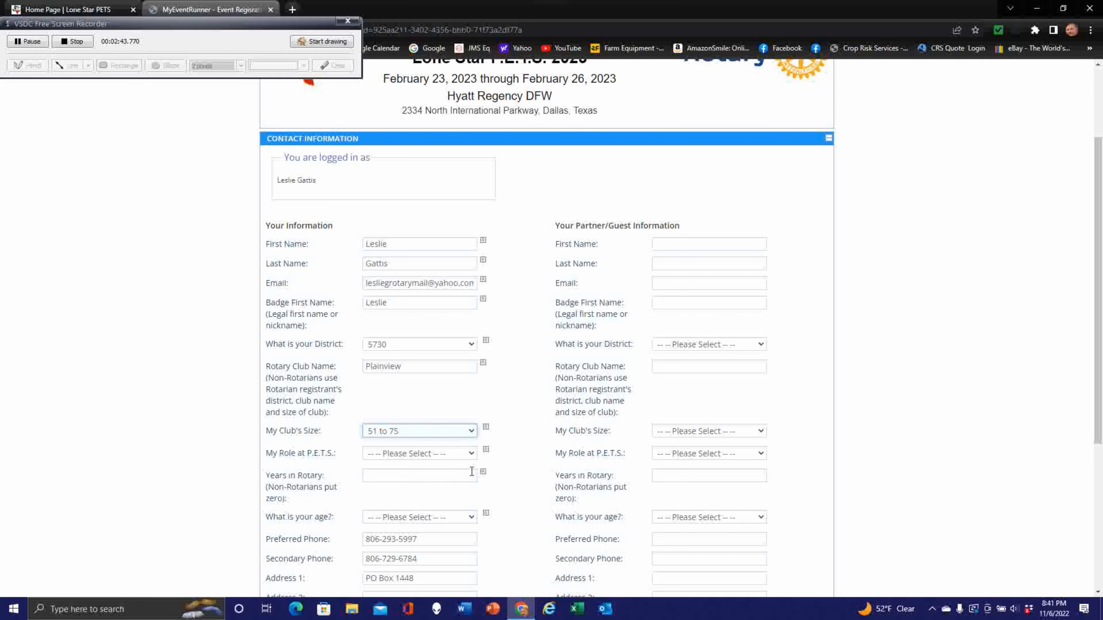
Step: Complete the registrant's details with the role starting "Lone Star P.E.T.S. Operati", 21 years in Rotary and age group 51-70
{"action": "left_click_drag", "start_coordinate": [1098, 290], "coordinate": [1099, 330]}
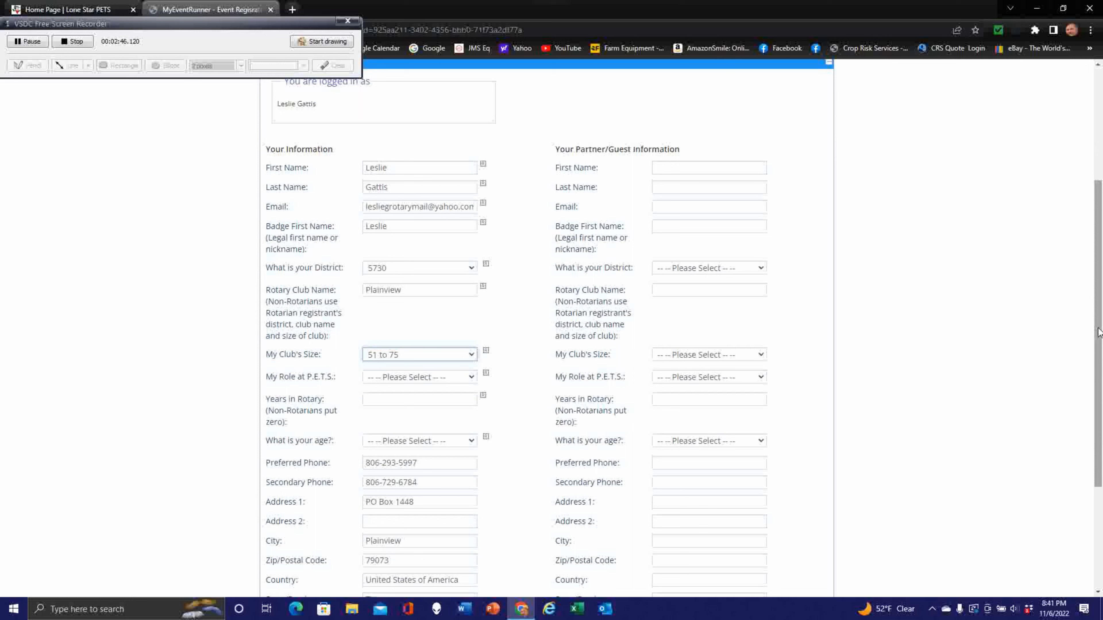
{"action": "left_click", "coordinate": [425, 378]}
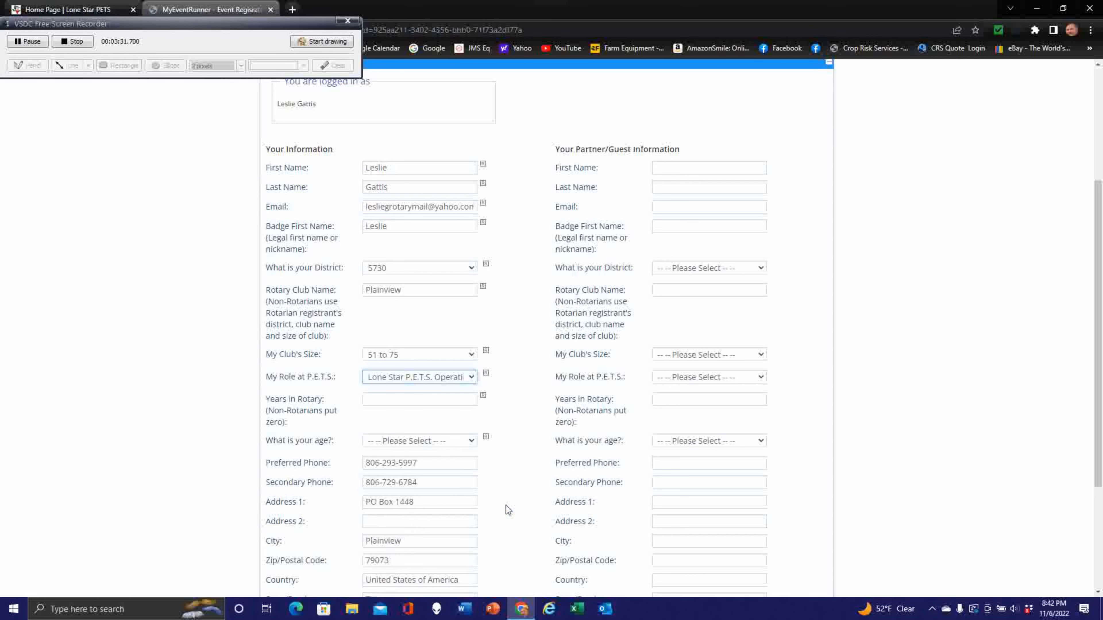
{"action": "left_click", "coordinate": [456, 397]}
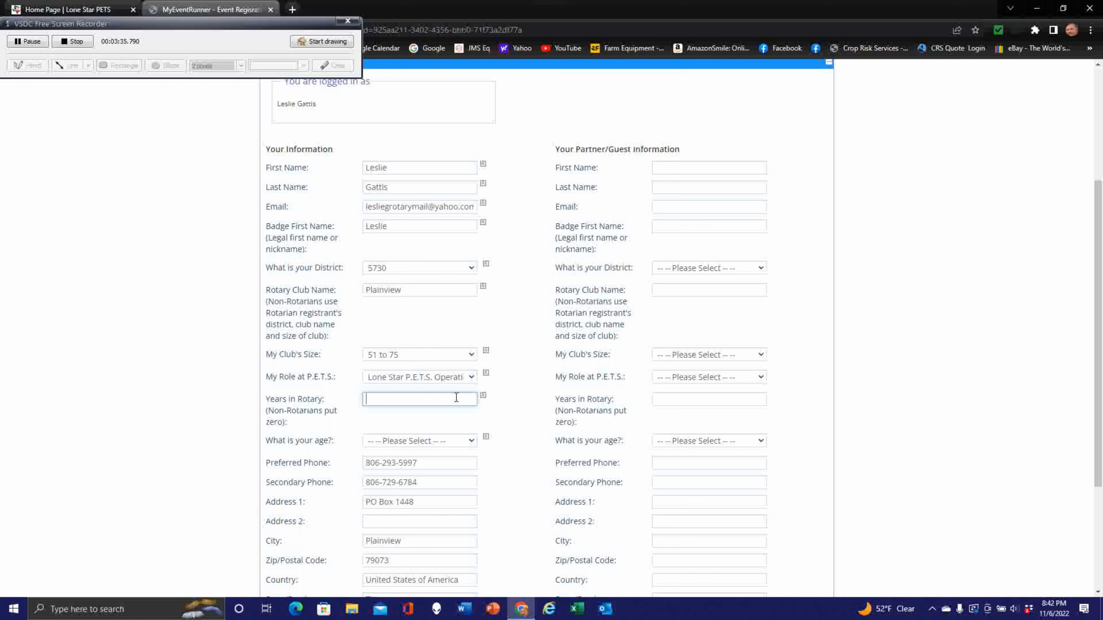
{"action": "type", "text": "21"}
{"action": "left_click", "coordinate": [511, 416]}
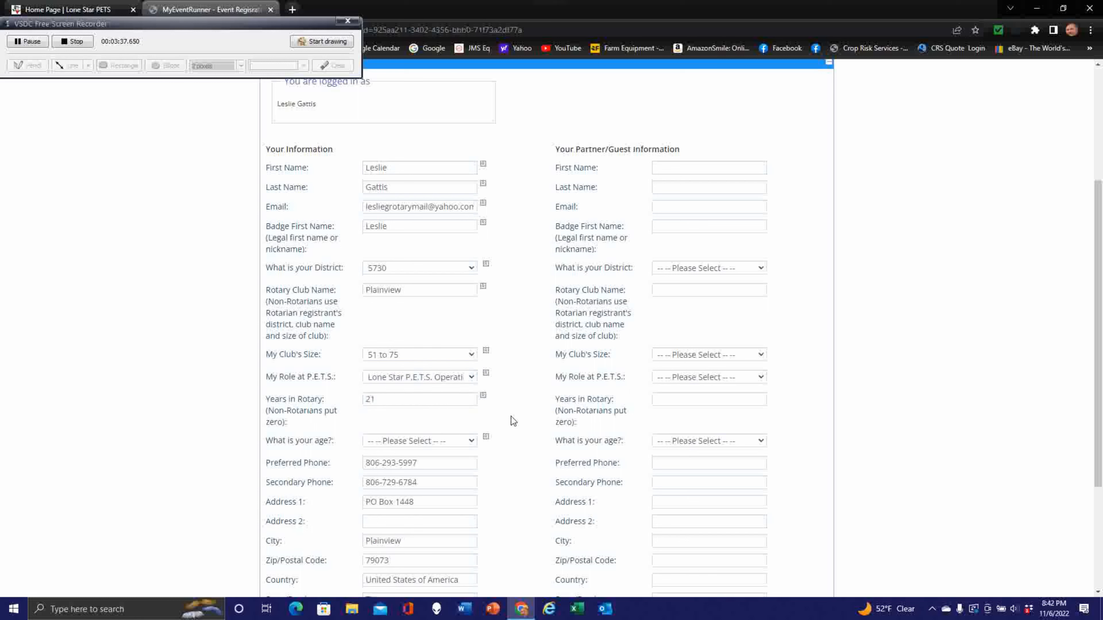
{"action": "left_click", "coordinate": [466, 443]}
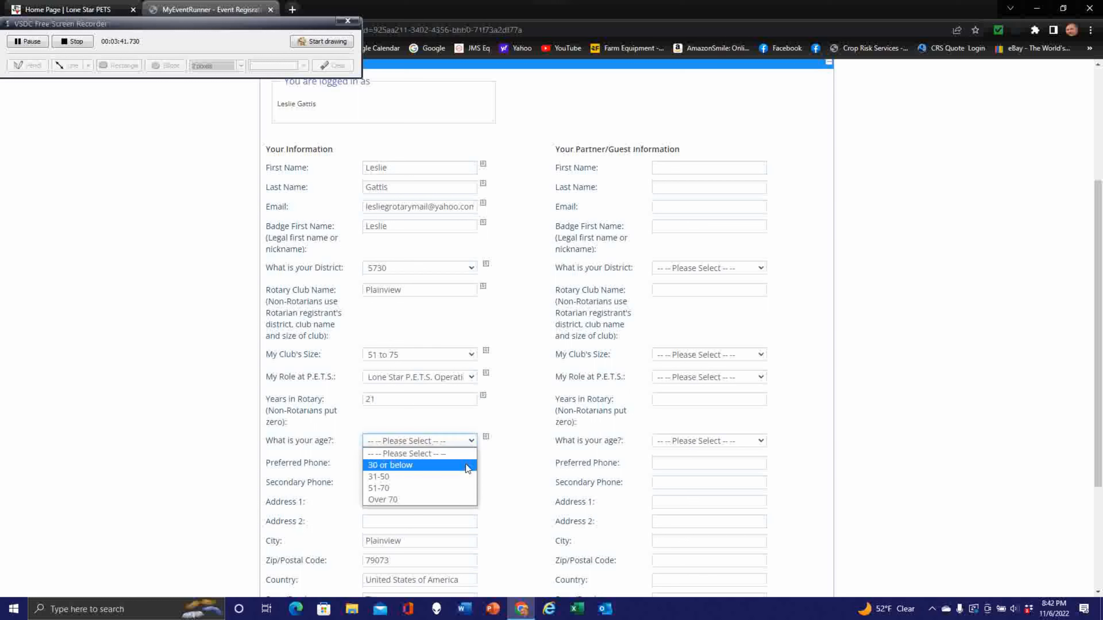
{"action": "left_click", "coordinate": [466, 488]}
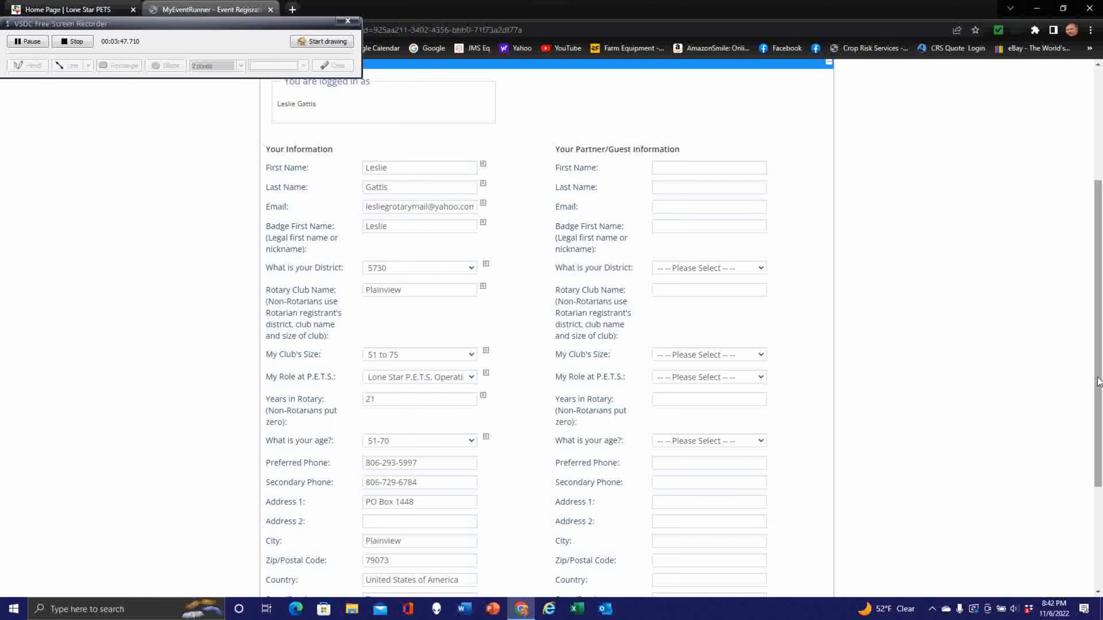
Step: Consent to the privacy policy for data collection and proceed to the event options
{"action": "left_click_drag", "start_coordinate": [1096, 385], "coordinate": [1093, 439]}
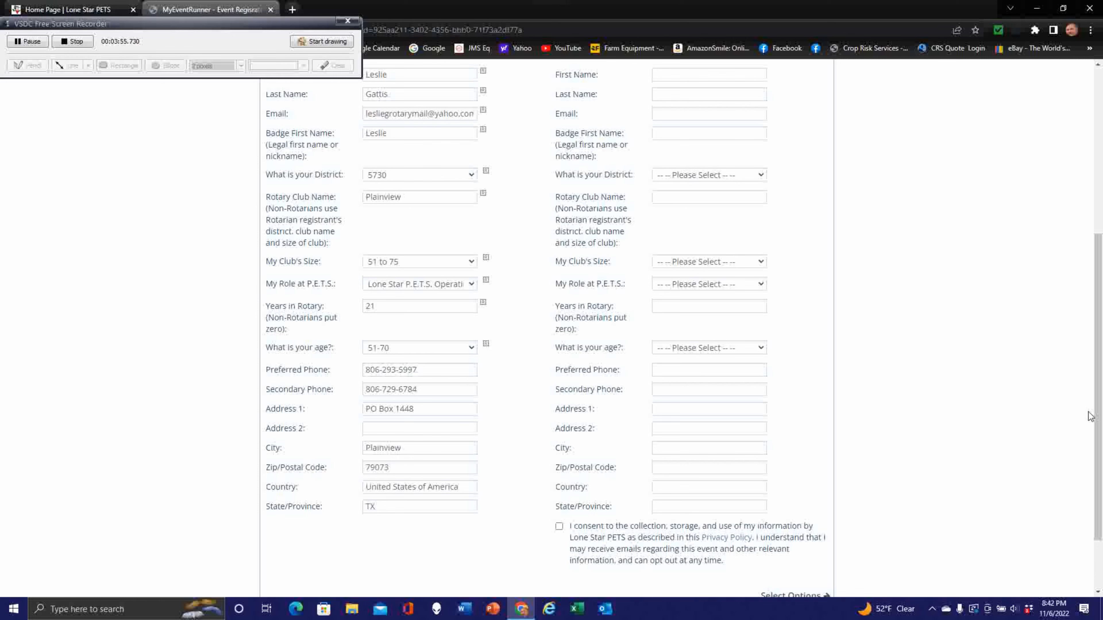
{"action": "left_click_drag", "start_coordinate": [1097, 417], "coordinate": [1097, 446]}
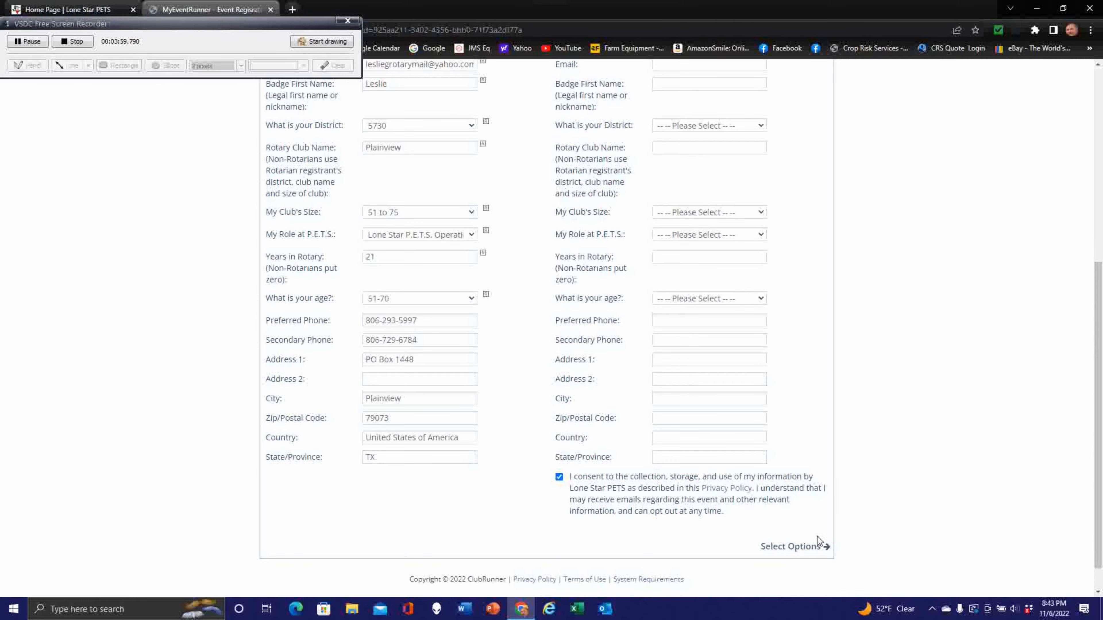
{"action": "left_click", "coordinate": [798, 547]}
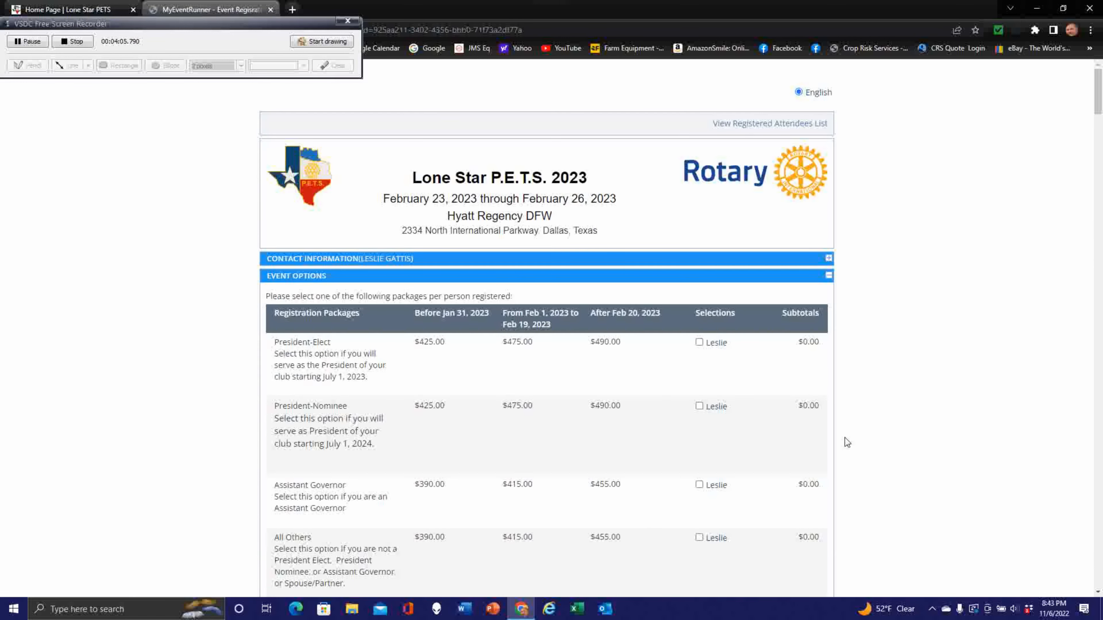
{"action": "scroll", "coordinate": [1098, 119], "scroll_direction": "down", "scroll_amount": 2}
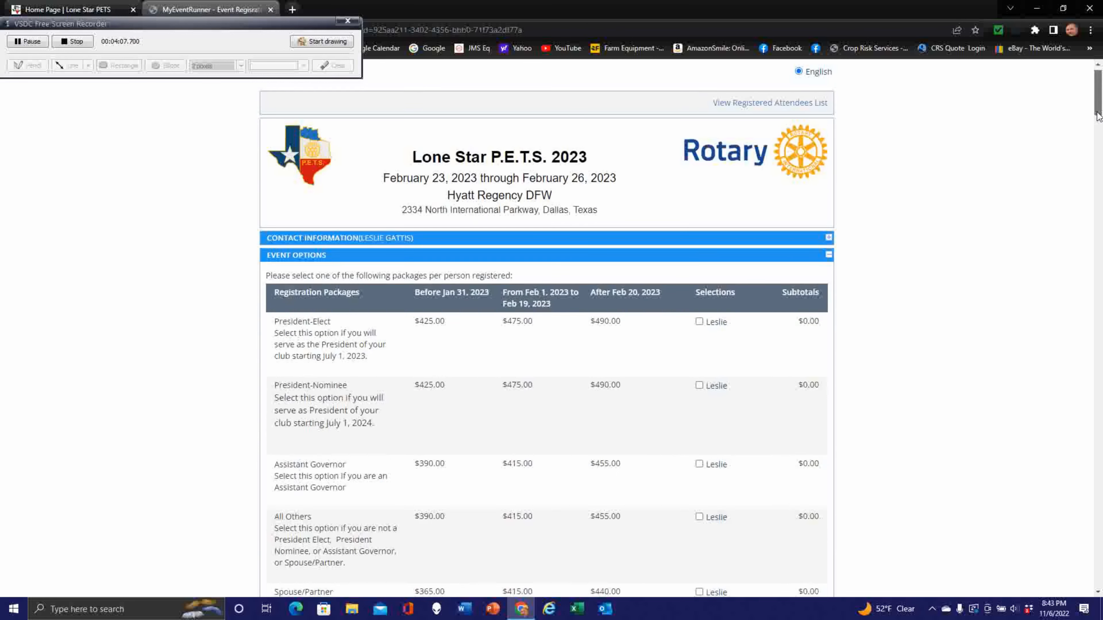
{"action": "scroll", "coordinate": [1098, 122], "scroll_direction": "down", "scroll_amount": 1}
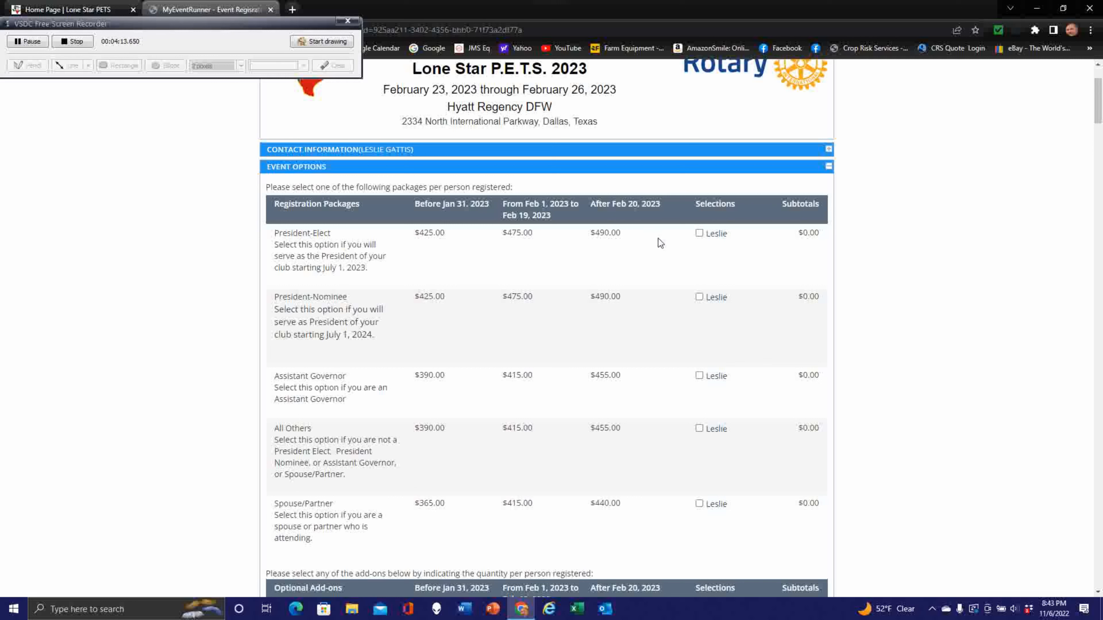
{"action": "left_click", "coordinate": [699, 233]}
{"action": "left_click", "coordinate": [698, 233]}
{"action": "left_click", "coordinate": [699, 299]}
{"action": "left_click", "coordinate": [698, 298]}
Step: Select the All Others registration package and set the Program booklet add-on quantity to 1
{"action": "left_click", "coordinate": [703, 430]}
{"action": "left_click_drag", "start_coordinate": [1099, 112], "coordinate": [1101, 149]}
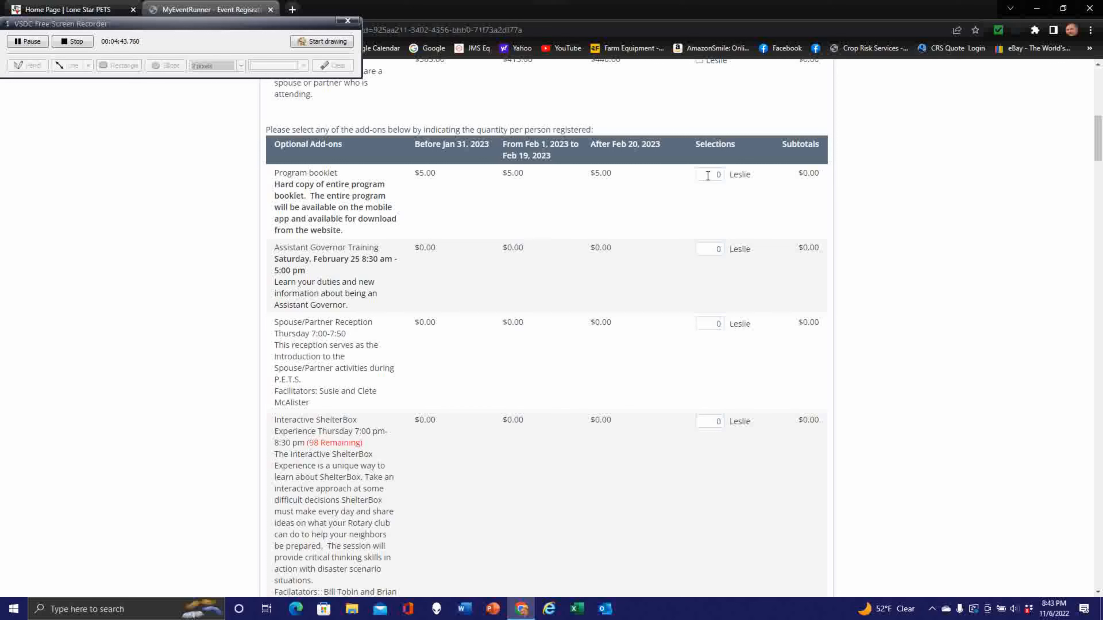
{"action": "double_click", "coordinate": [717, 174]}
{"action": "double_click", "coordinate": [716, 175]}
{"action": "left_click", "coordinate": [757, 203]}
Step: Review the remaining optional add-ons down to the extra meal tickets and proceed to the questionnaire
{"action": "left_click_drag", "start_coordinate": [1099, 154], "coordinate": [1099, 162]}
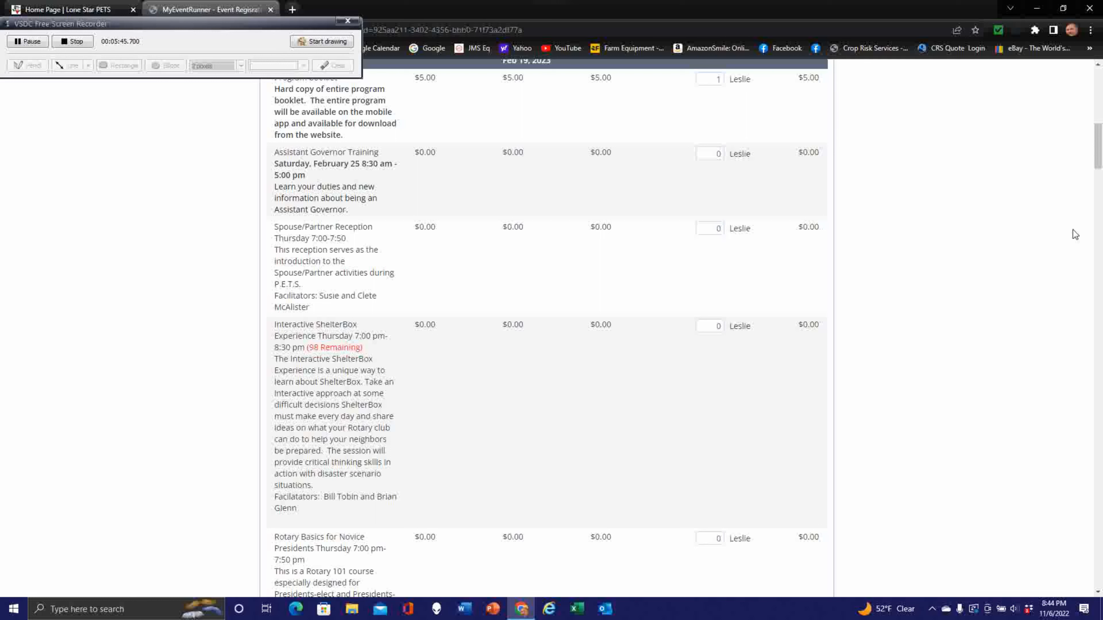
{"action": "left_click_drag", "start_coordinate": [1099, 154], "coordinate": [1101, 172]}
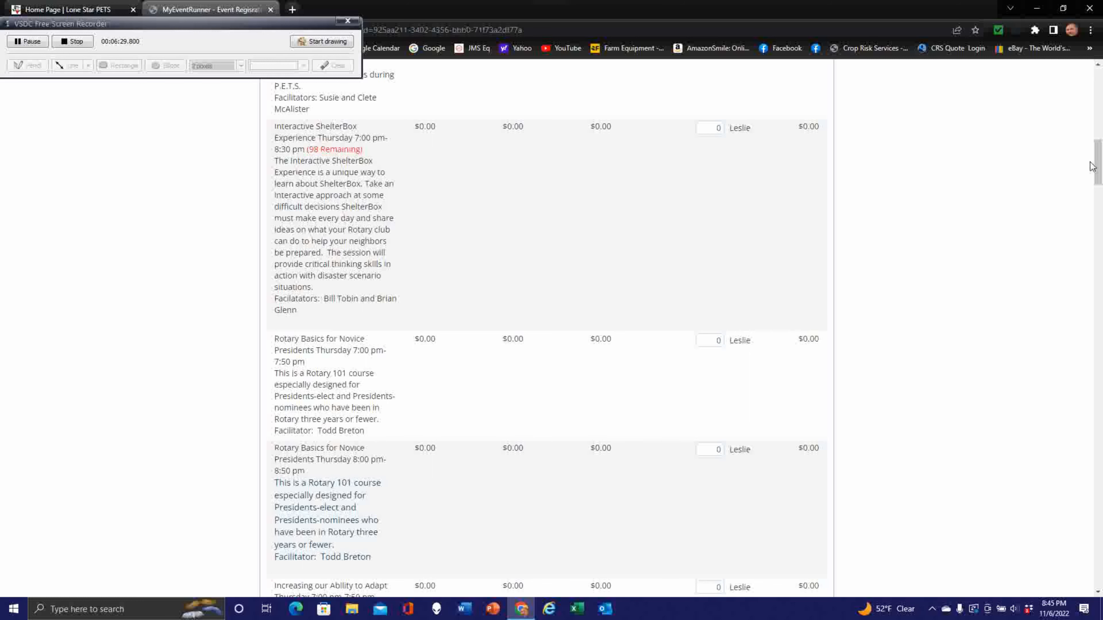
{"action": "left_click_drag", "start_coordinate": [1096, 166], "coordinate": [1100, 183]}
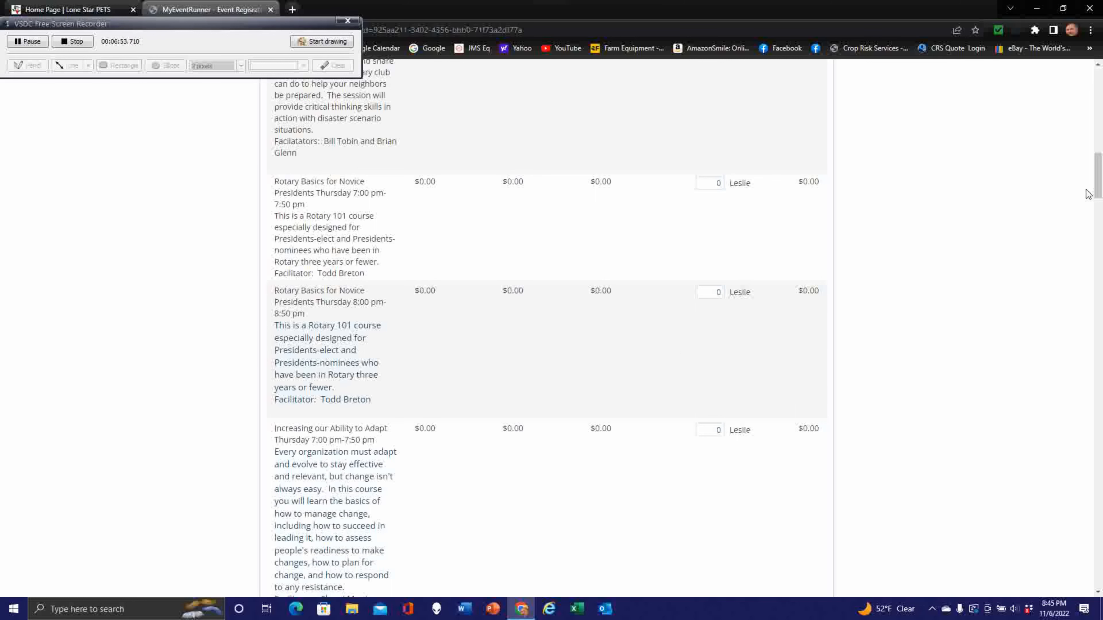
{"action": "scroll", "coordinate": [1097, 192], "scroll_direction": "down", "scroll_amount": 2}
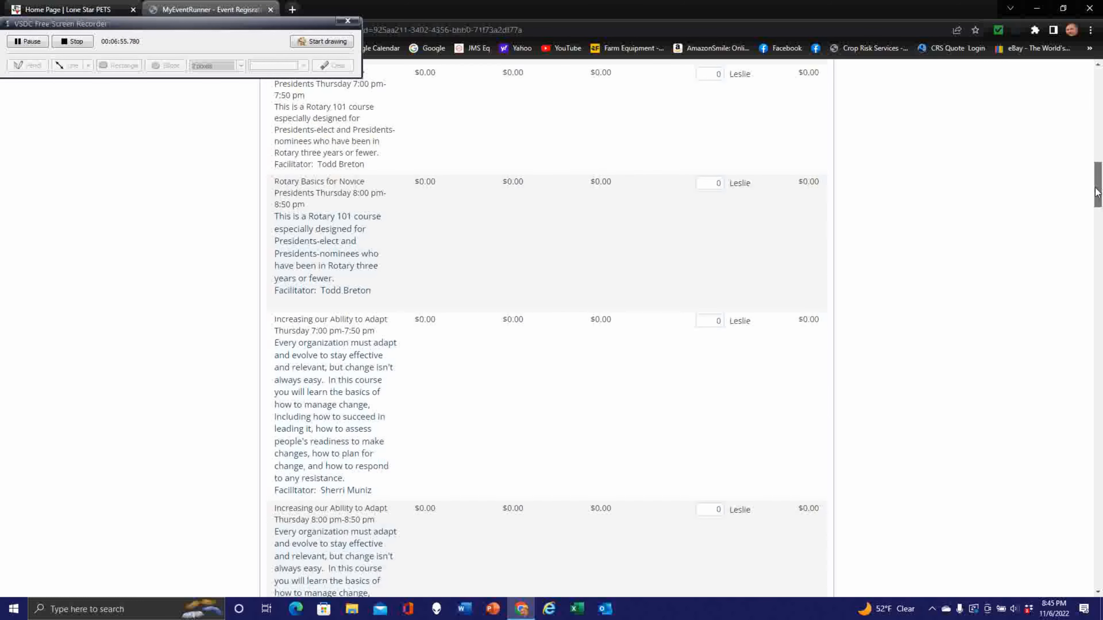
{"action": "left_click_drag", "start_coordinate": [1097, 193], "coordinate": [1101, 584]}
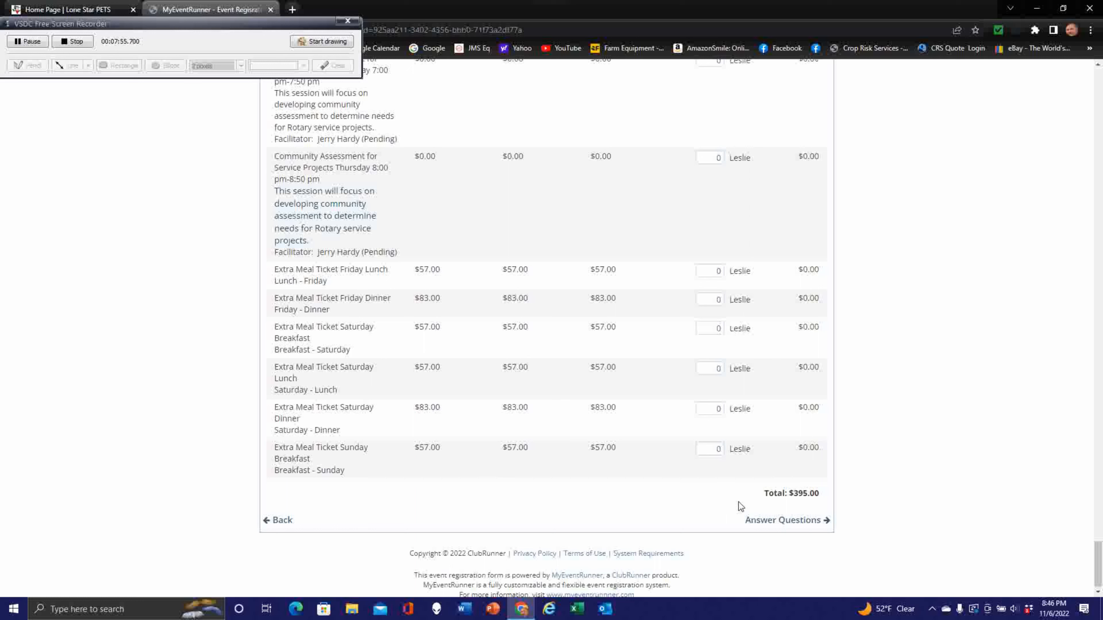
{"action": "left_click", "coordinate": [796, 524]}
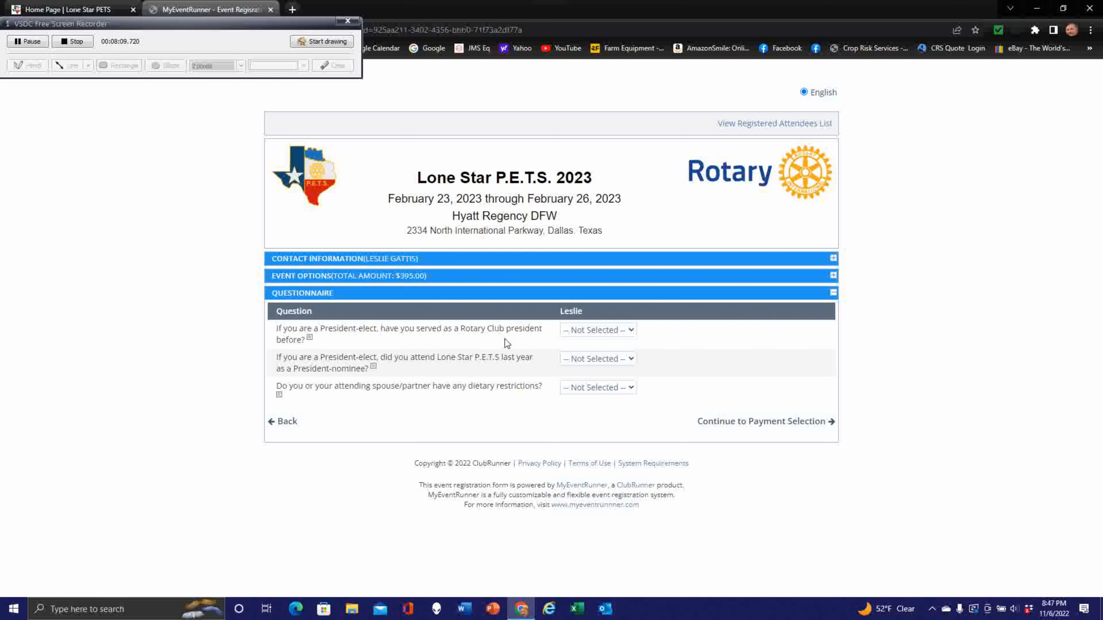
Step: Answer both President-elect questions with Not Applicable and the dietary restrictions question with None
{"action": "left_click", "coordinate": [595, 332]}
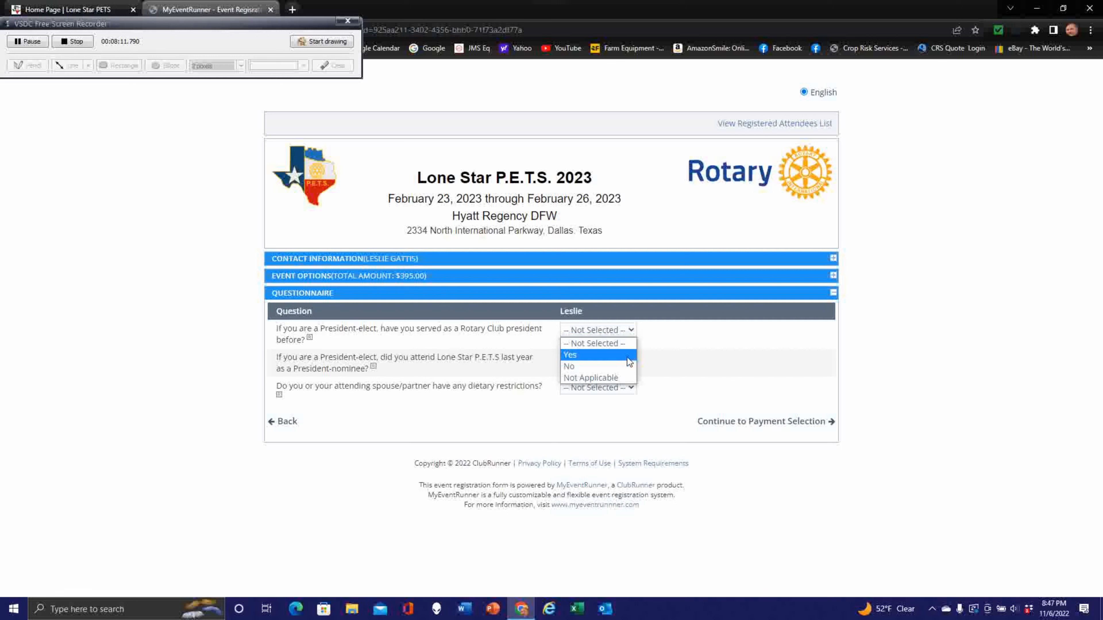
{"action": "left_click", "coordinate": [633, 376]}
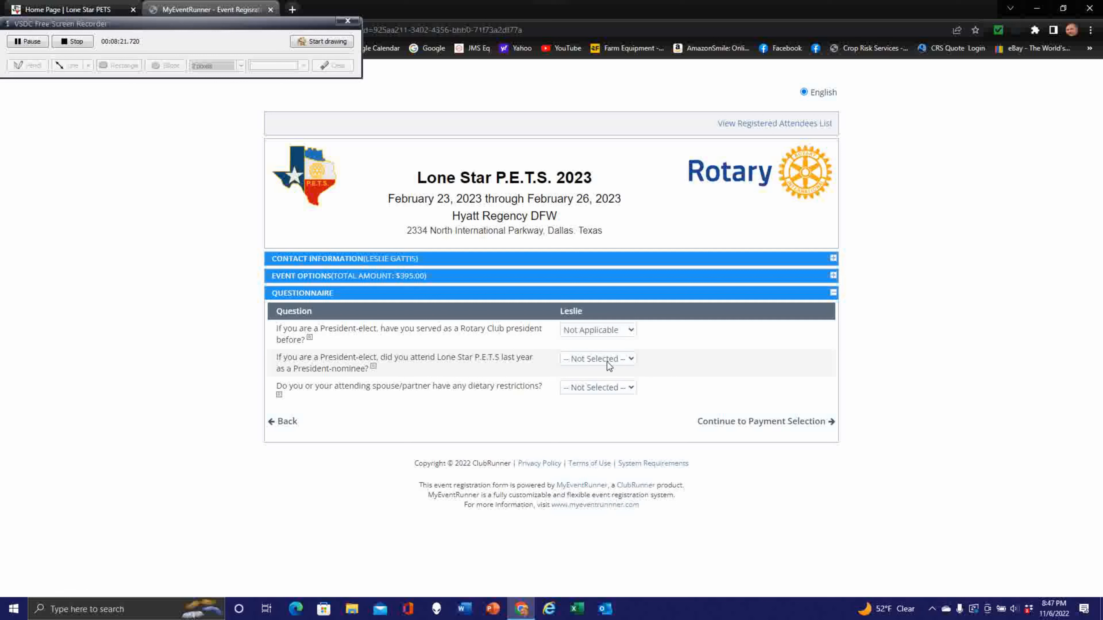
{"action": "left_click", "coordinate": [617, 361]}
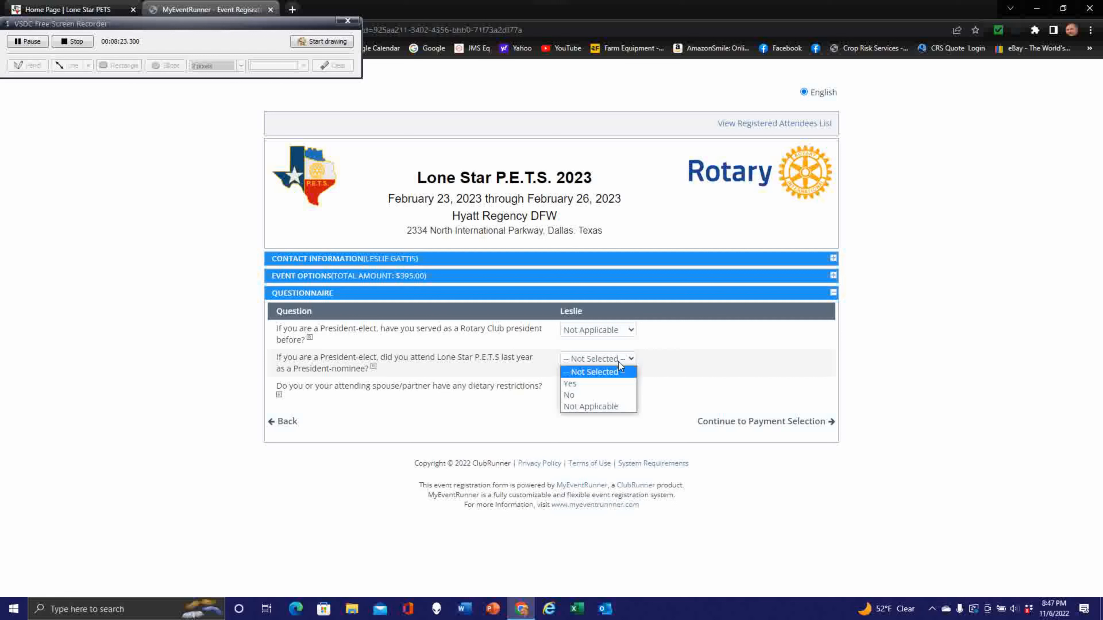
{"action": "left_click", "coordinate": [613, 407]}
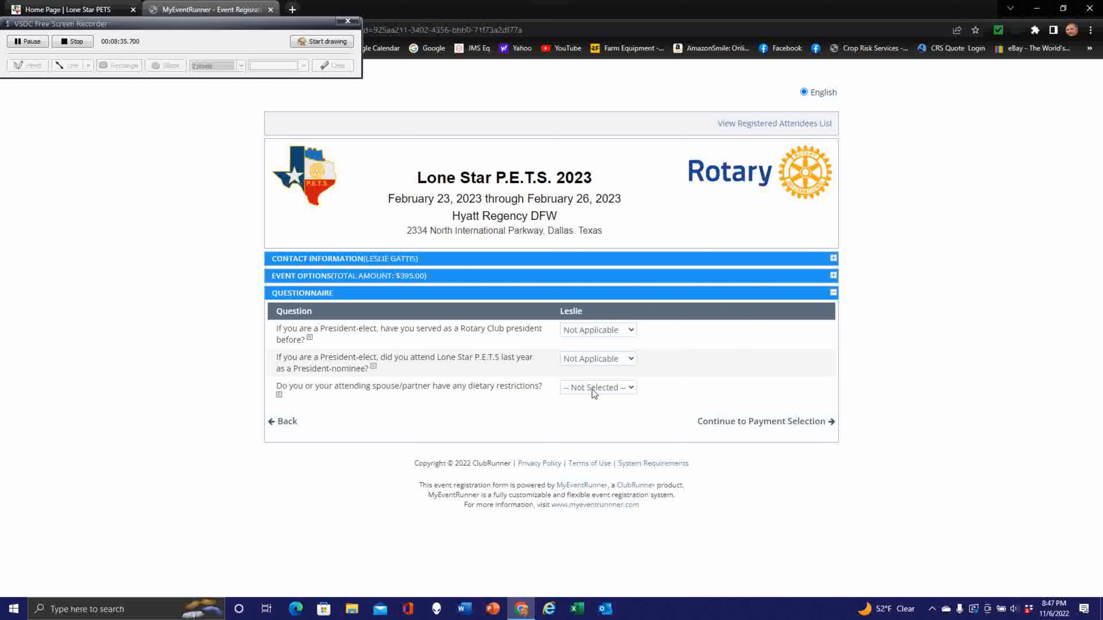
{"action": "left_click", "coordinate": [600, 391]}
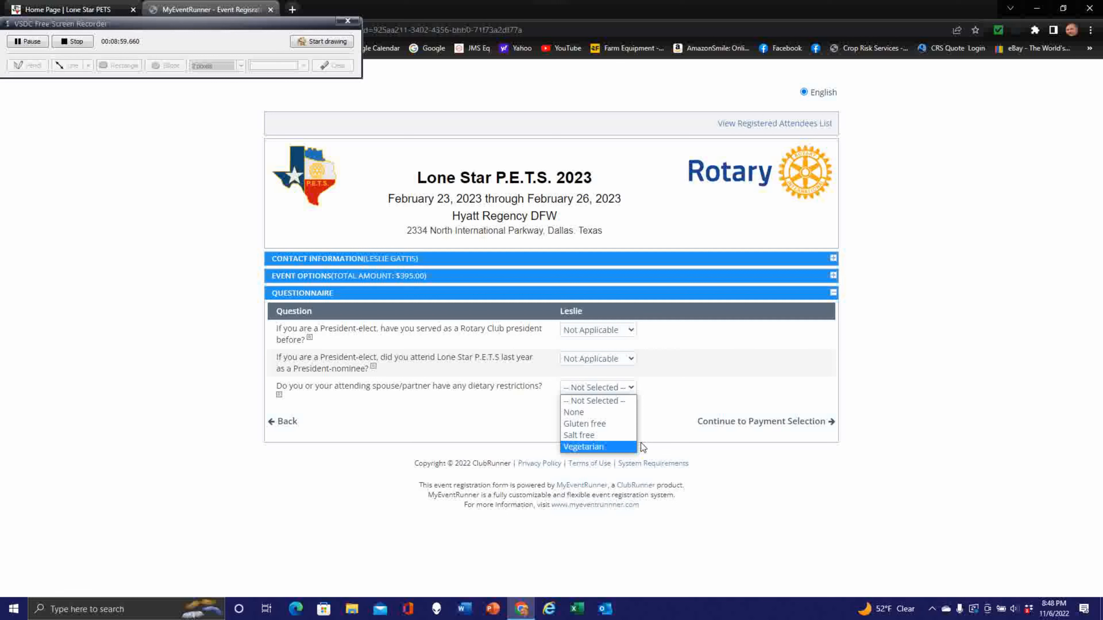
{"action": "left_click", "coordinate": [634, 416]}
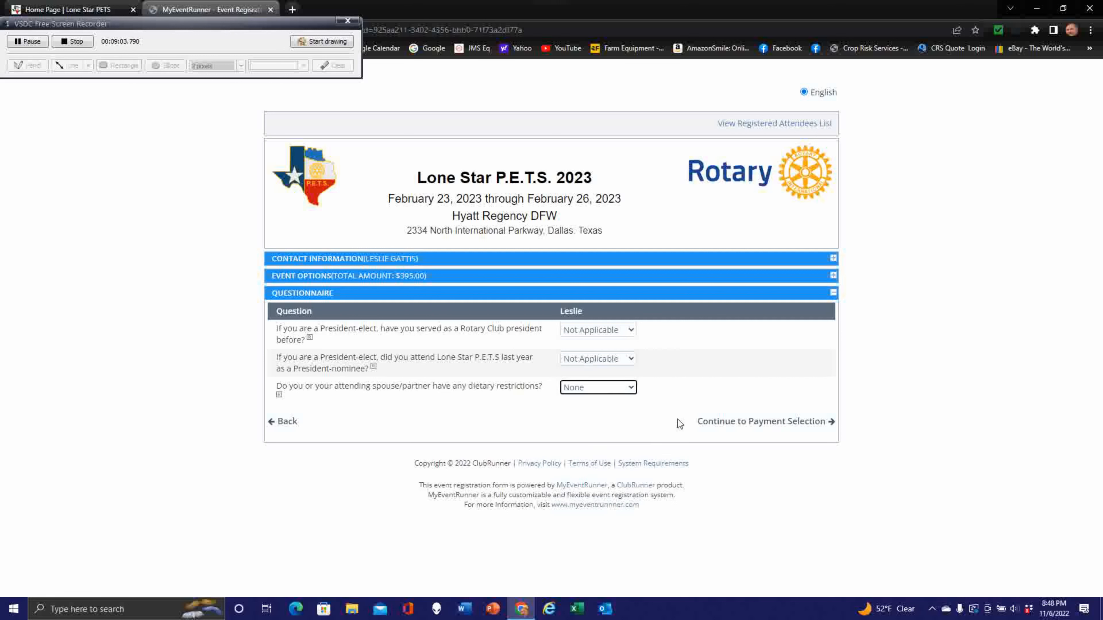
Step: Proceed to payment selection and review the cancellation fee notice, registration payment detail and credit card payment option
{"action": "left_click", "coordinate": [752, 424]}
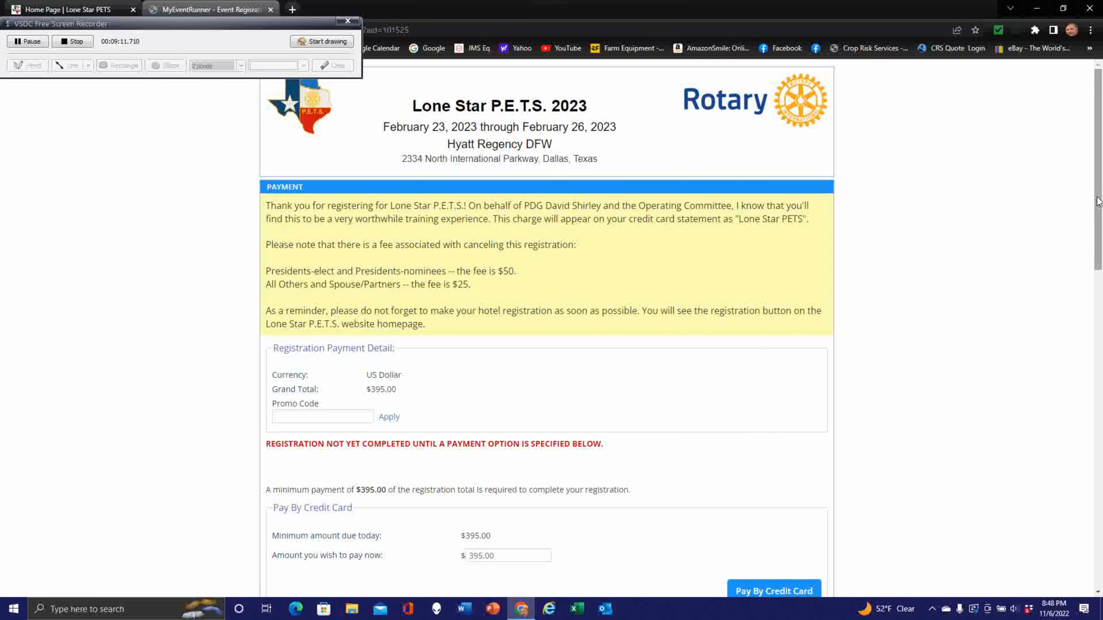
{"action": "left_click_drag", "start_coordinate": [1097, 201], "coordinate": [1099, 242]}
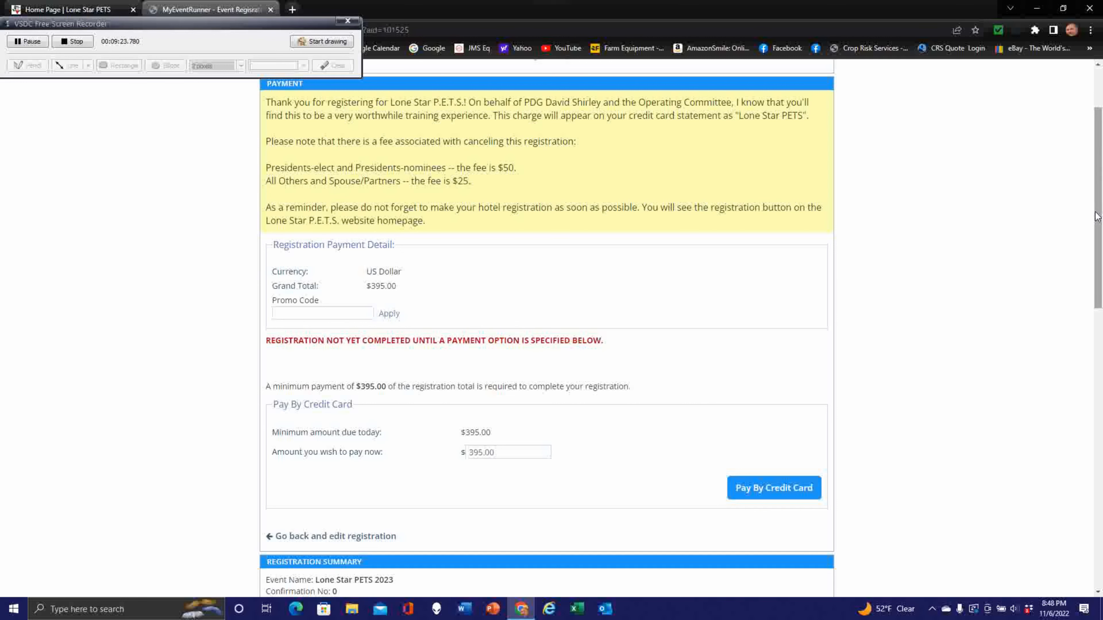
{"action": "left_click_drag", "start_coordinate": [1096, 214], "coordinate": [1096, 240]}
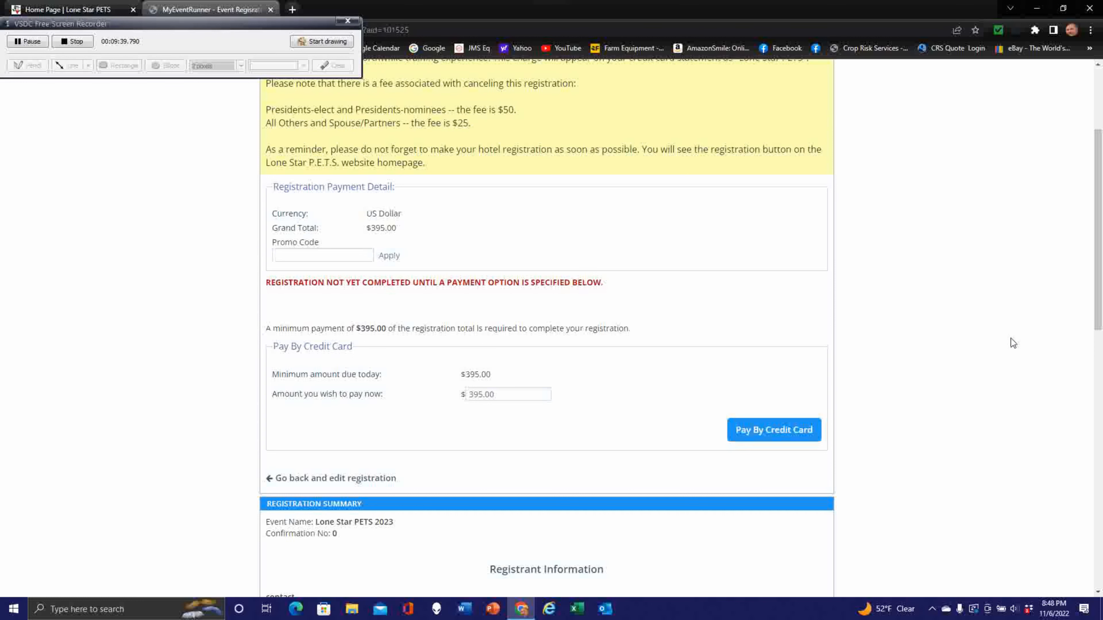
Step: Review the registration summary from the registrant information through the selected package and option to the contacts for questions
{"action": "left_click_drag", "start_coordinate": [1098, 278], "coordinate": [1101, 438]}
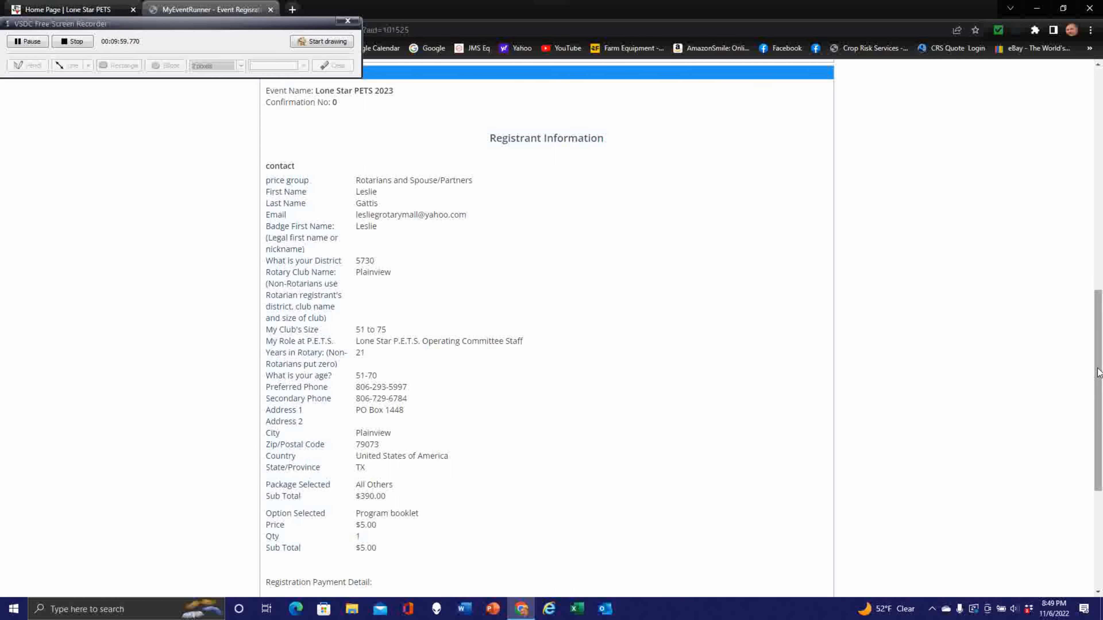
{"action": "left_click_drag", "start_coordinate": [1098, 372], "coordinate": [1101, 482]}
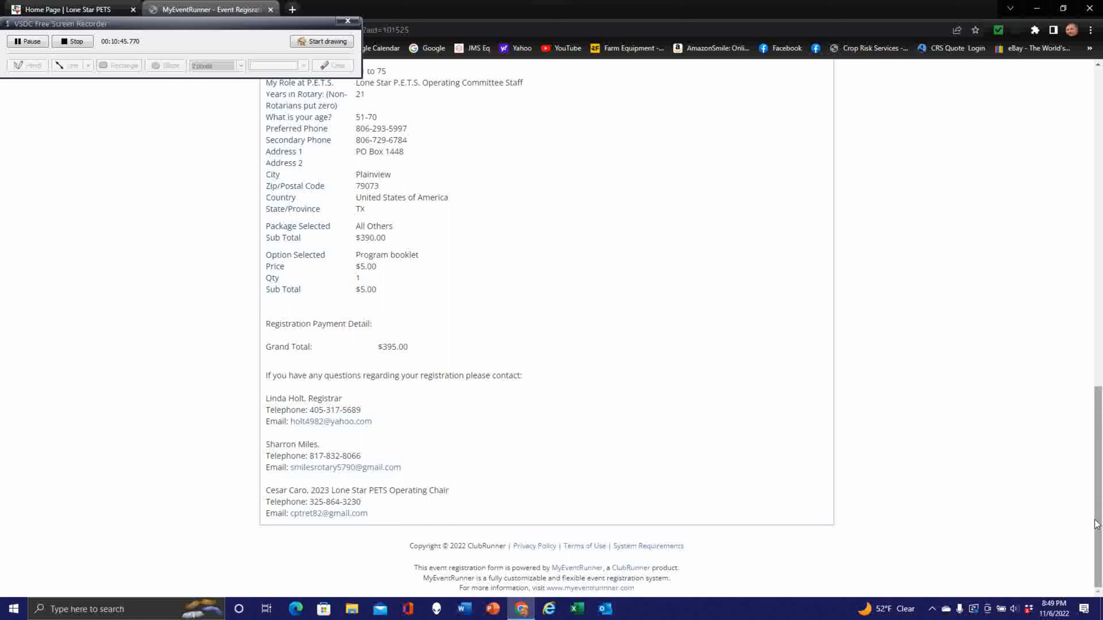
{"action": "scroll", "coordinate": [1098, 515], "scroll_direction": "up", "scroll_amount": 1}
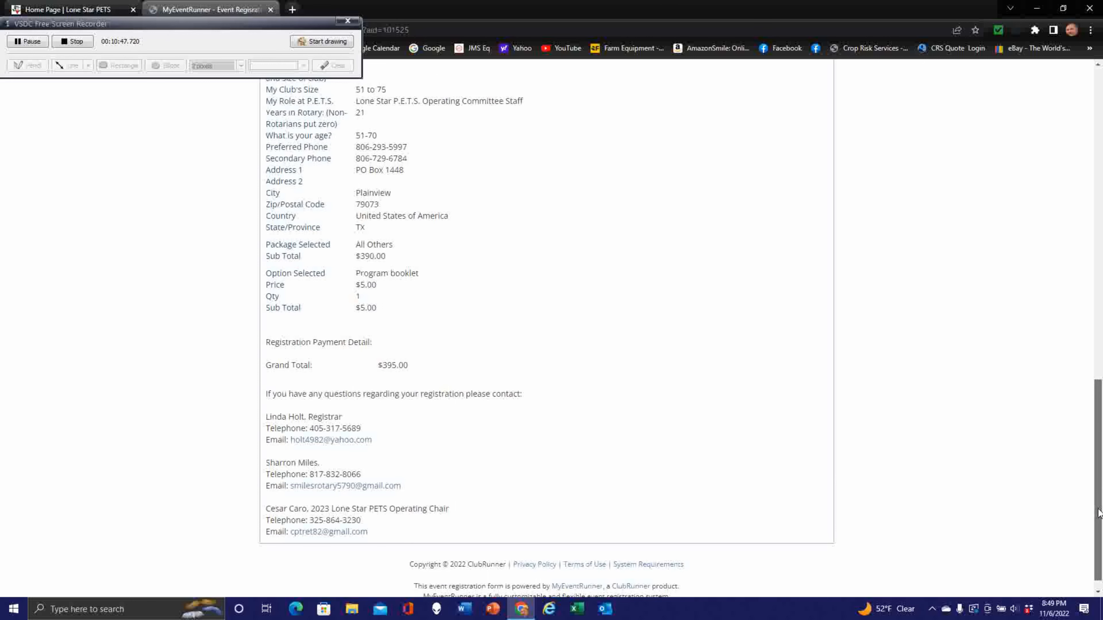
{"action": "mouse_move", "coordinate": [1098, 512]}
{"action": "left_mouse_down"}
{"action": "mouse_move", "coordinate": [1096, 504]}
{"action": "mouse_move", "coordinate": [1101, 514]}
{"action": "left_mouse_up"}
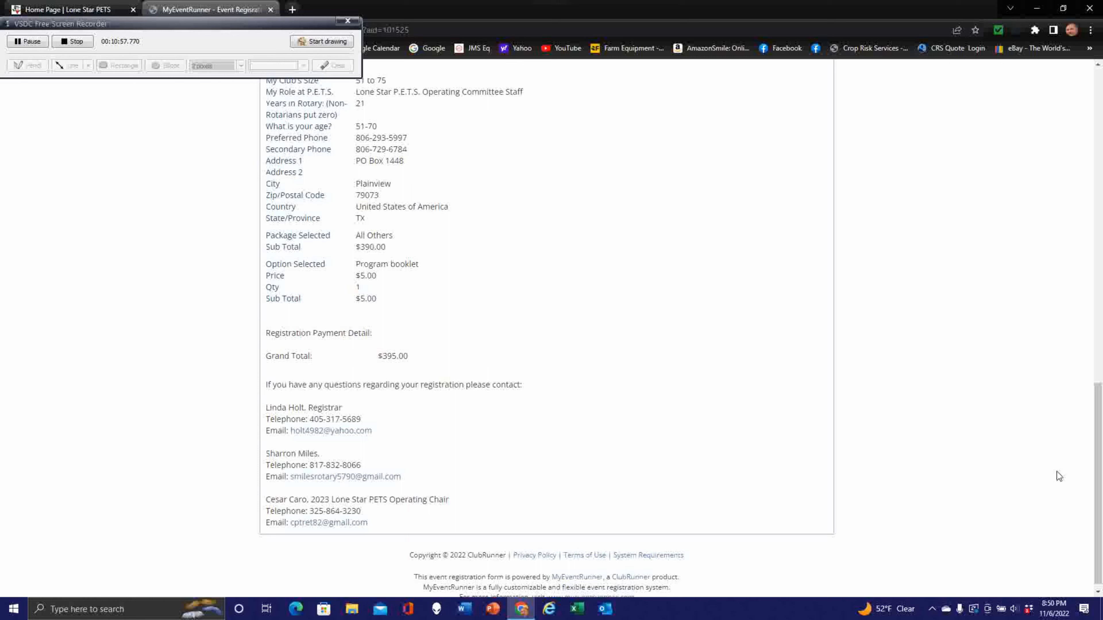
{"action": "left_click_drag", "start_coordinate": [1091, 510], "coordinate": [1061, 494]}
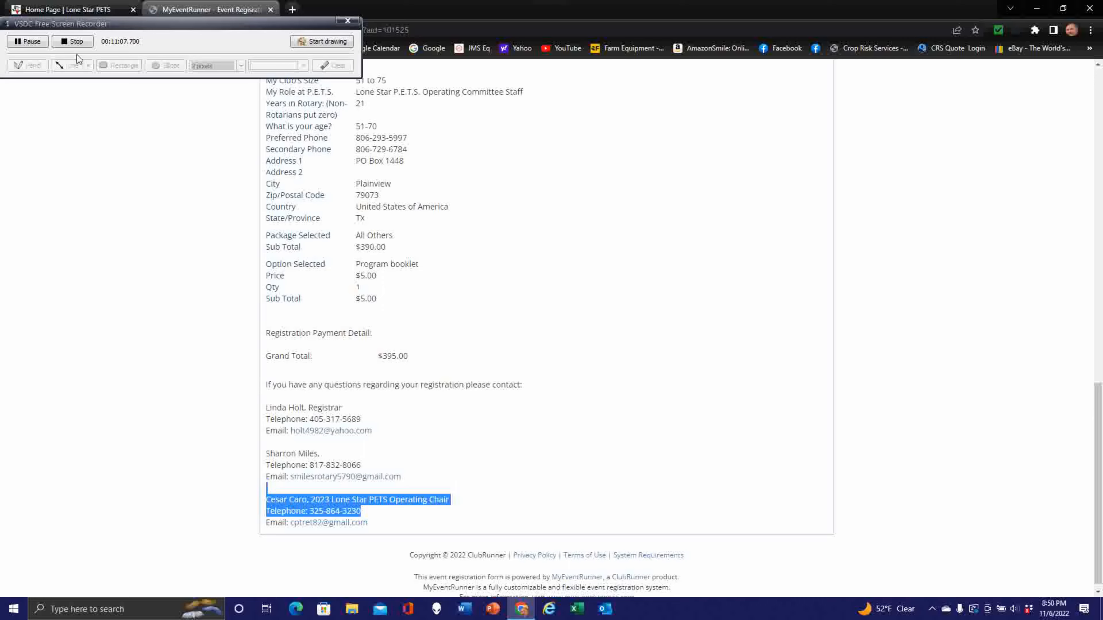
{"action": "left_click", "coordinate": [76, 40]}
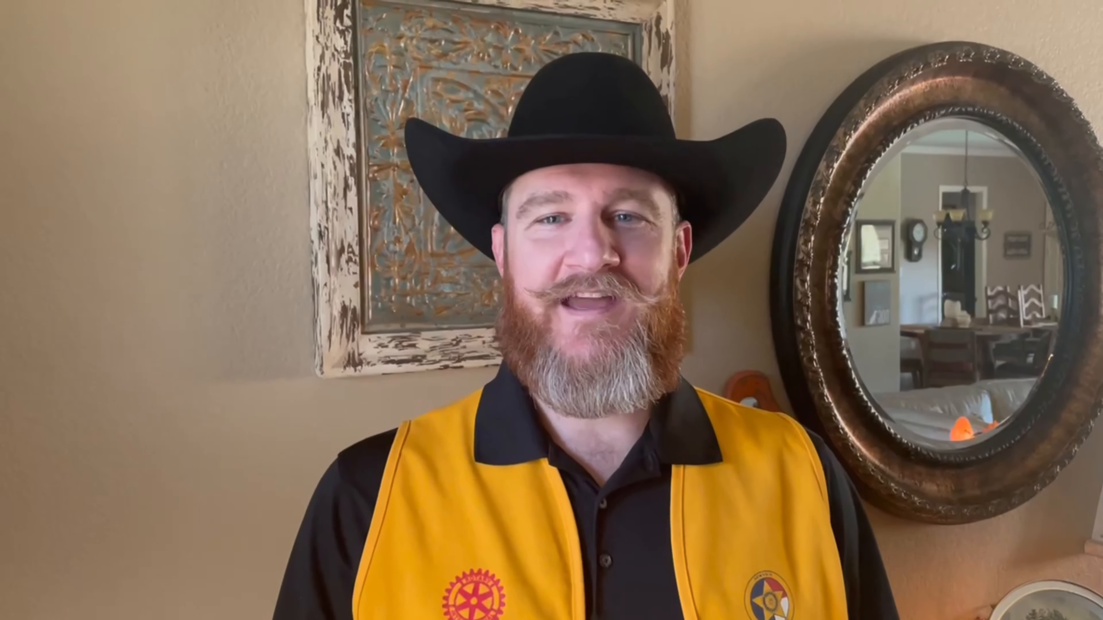